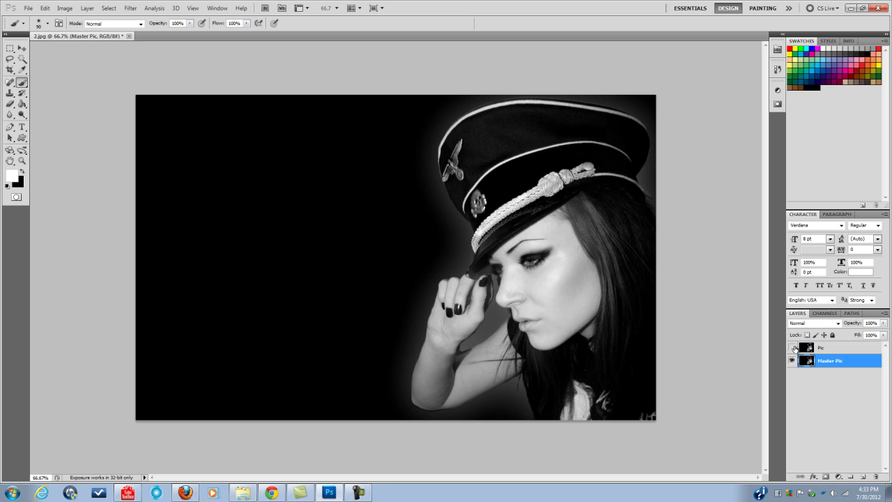
# Delete the Master Pic layer and duplicate the Pic layer, leaving only the copy visible
pyautogui.click(793, 348)
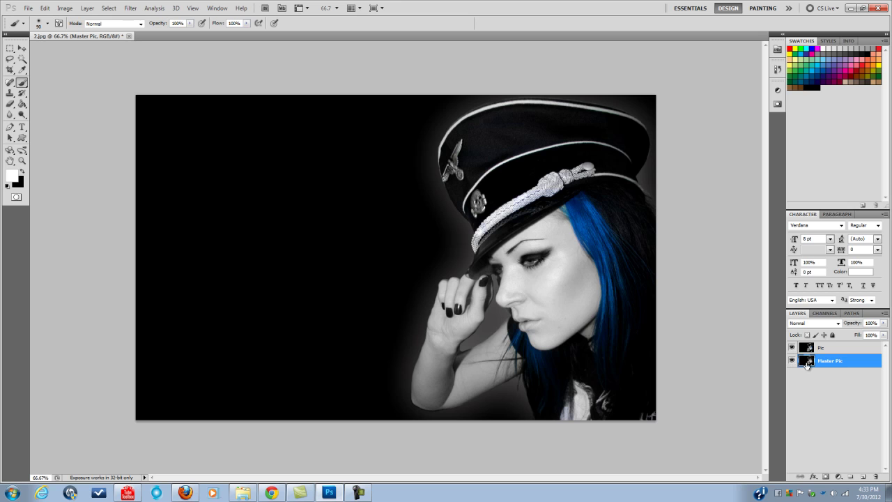
pyautogui.press('Delete')
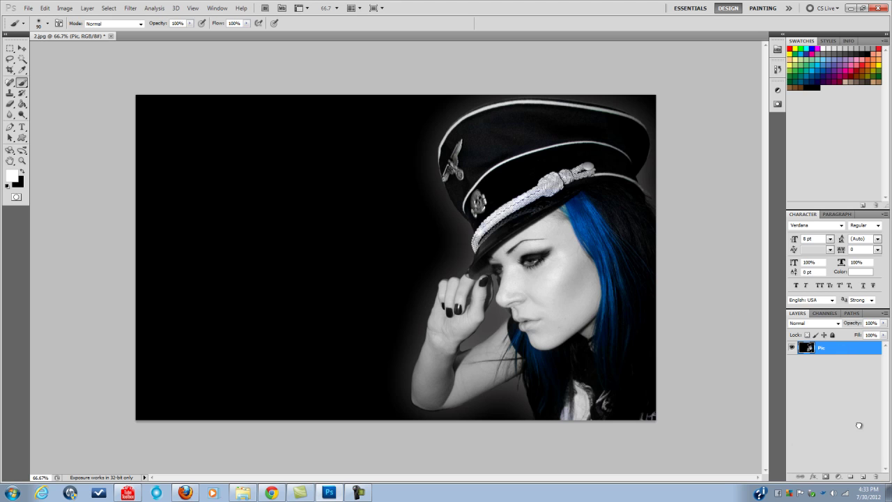
pyautogui.moveTo(864, 457); pyautogui.dragTo(863, 477)
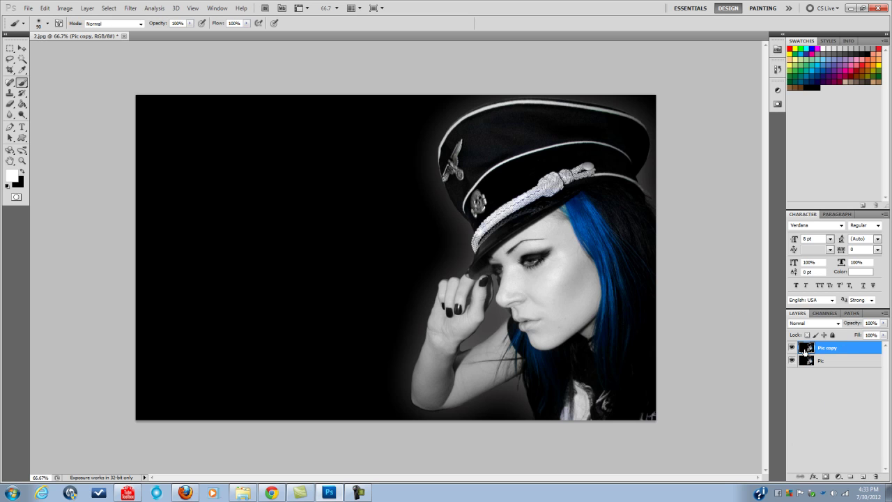
pyautogui.click(792, 361)
# Add a Hue/Saturation adjustment layer above the Pic copy layer and set its hue to -134
pyautogui.click(838, 478)
pyautogui.click(834, 376)
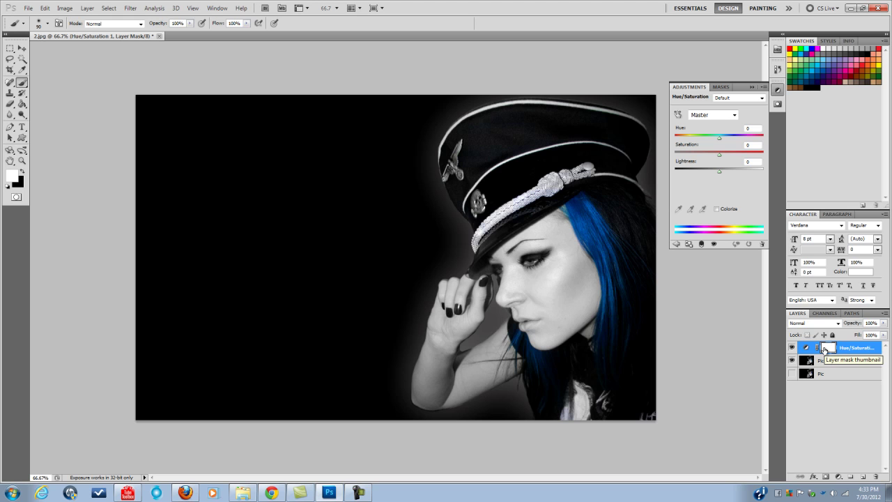
pyautogui.click(22, 173)
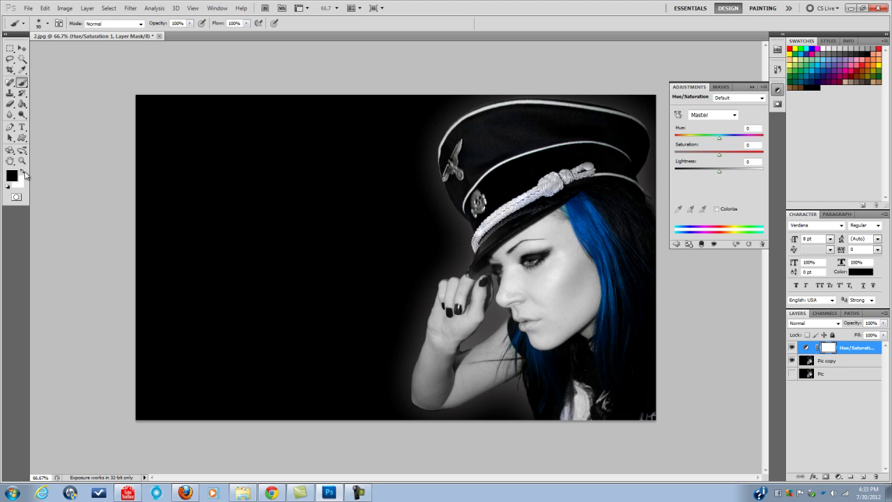
pyautogui.click(23, 173)
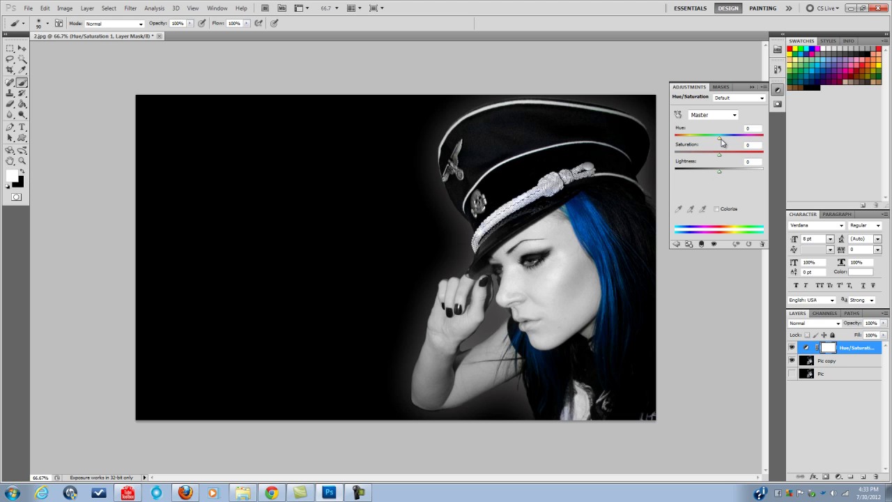
pyautogui.moveTo(720, 141); pyautogui.dragTo(685, 137)
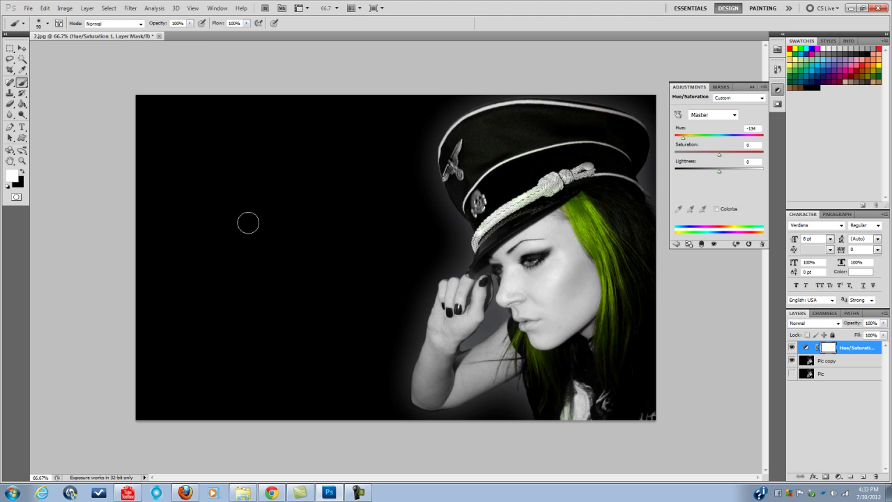
# Paint black on the Hue/Saturation layer mask over the lower ends of the hair to remove the recolouring there
pyautogui.click(23, 172)
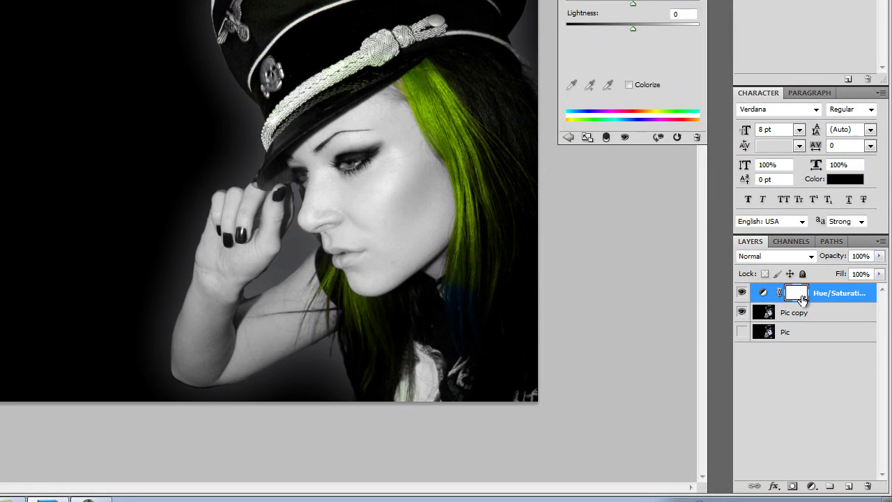
pyautogui.moveTo(436, 288); pyautogui.dragTo(454, 295)
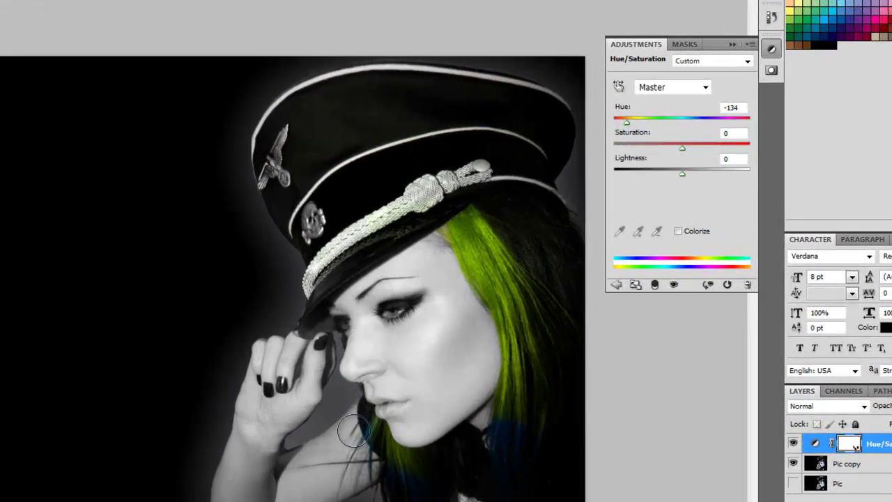
pyautogui.moveTo(354, 432)
pyautogui.mouseDown()
pyautogui.moveTo(356, 405)
pyautogui.moveTo(352, 458)
pyautogui.moveTo(415, 487)
pyautogui.mouseUp()
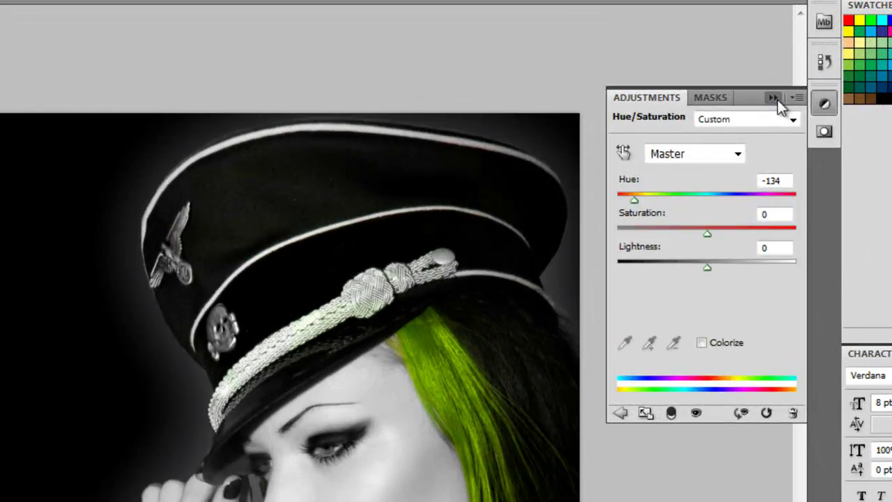
pyautogui.click(756, 89)
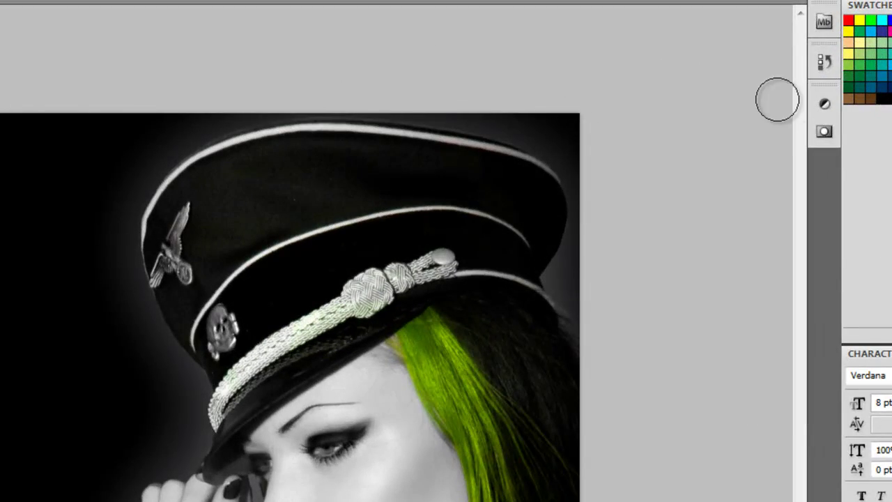
# Add a second Hue/Saturation adjustment layer with hue +64 and mask out the hair section just beneath the cap in black
pyautogui.click(842, 482)
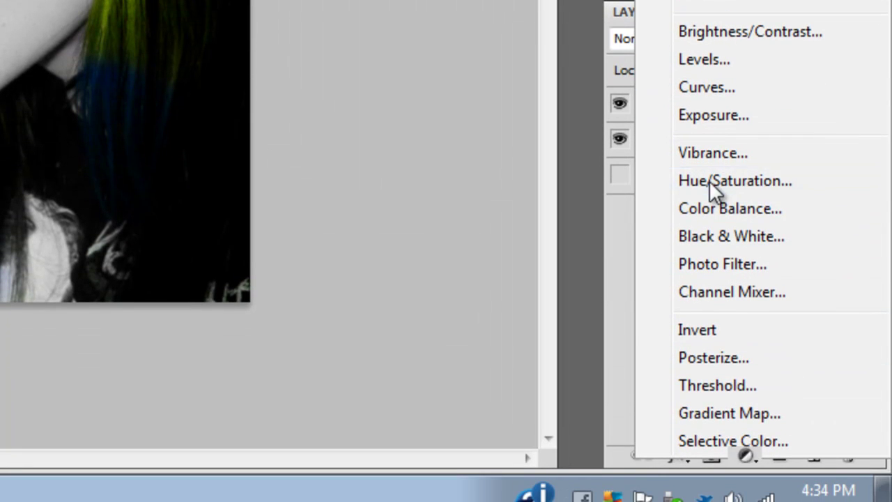
pyautogui.click(709, 179)
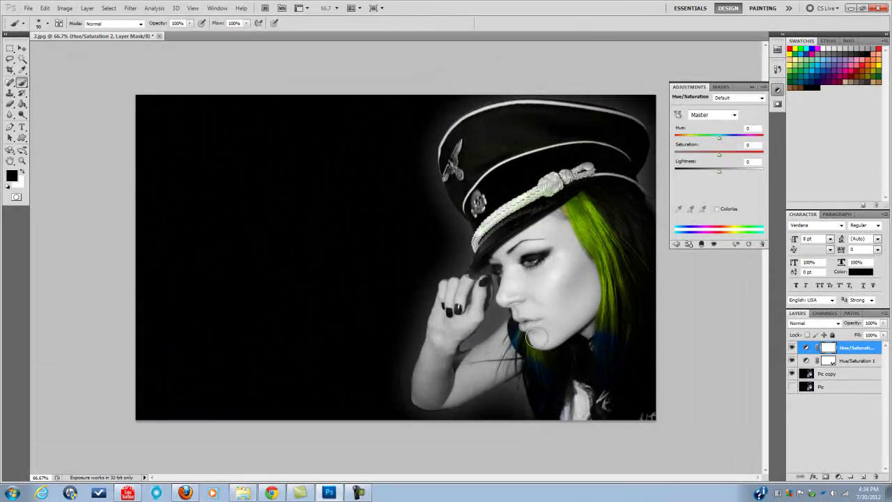
pyautogui.moveTo(713, 140); pyautogui.dragTo(732, 142)
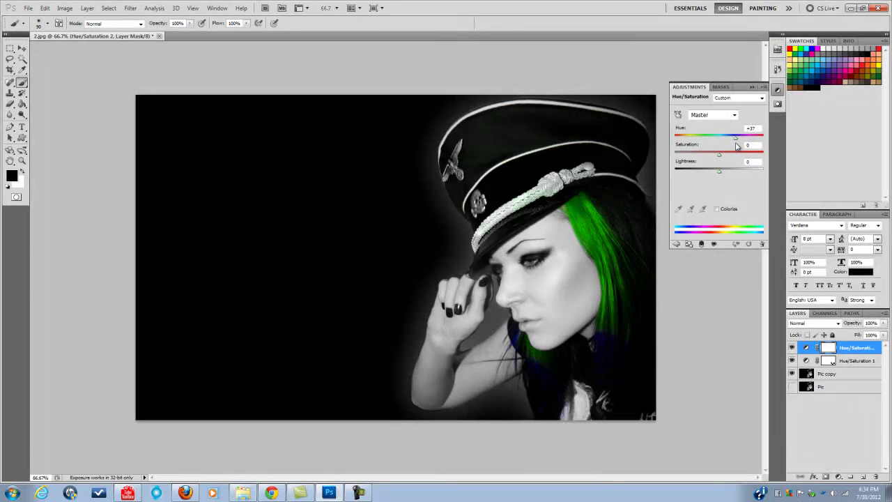
pyautogui.moveTo(737, 146); pyautogui.dragTo(745, 150)
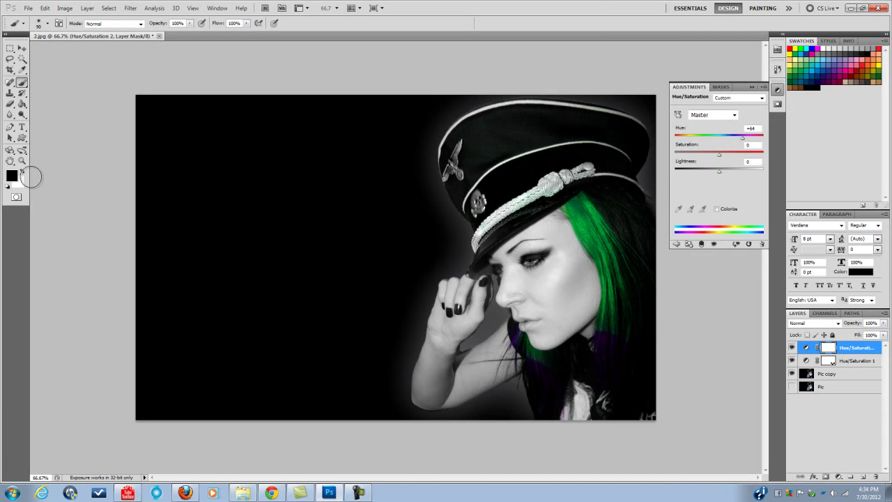
pyautogui.moveTo(548, 225)
pyautogui.mouseDown()
pyautogui.moveTo(581, 191)
pyautogui.moveTo(574, 214)
pyautogui.moveTo(563, 218)
pyautogui.moveTo(583, 194)
pyautogui.moveTo(560, 217)
pyautogui.moveTo(585, 200)
pyautogui.mouseUp()
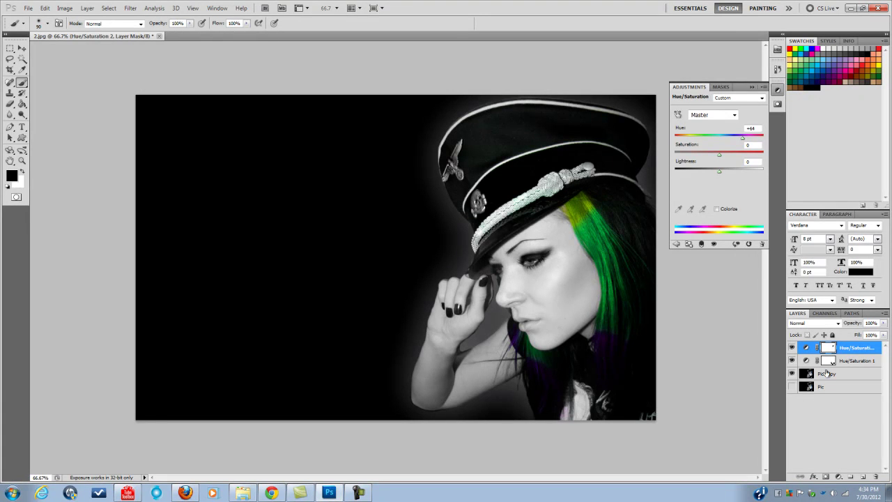
# Lock the Hue/Saturation 1 layer and set its hue to +42
pyautogui.click(849, 362)
pyautogui.click(832, 335)
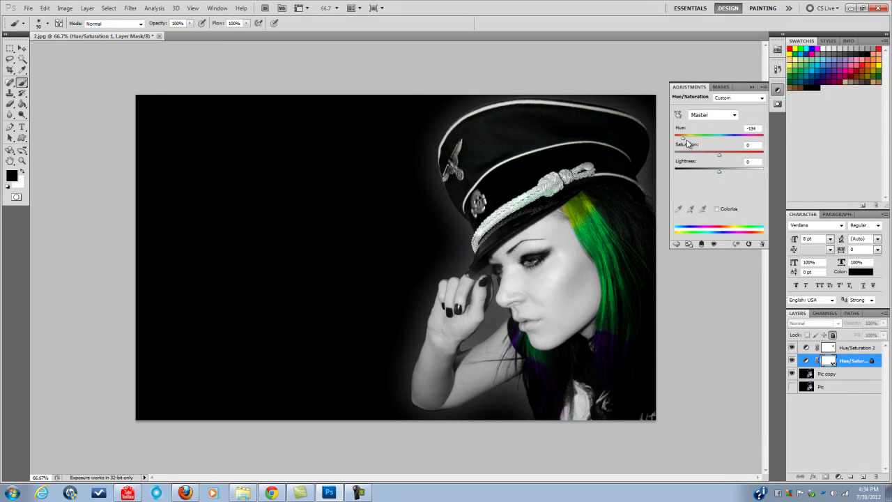
pyautogui.moveTo(684, 138); pyautogui.dragTo(737, 152)
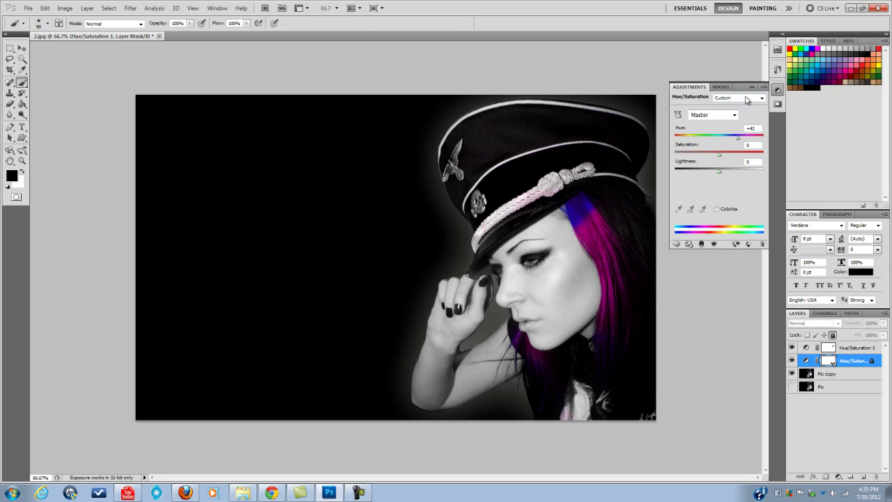
# Lock the Hue/Saturation 2 layer and add a third Hue/Saturation adjustment layer above it
pyautogui.click(852, 348)
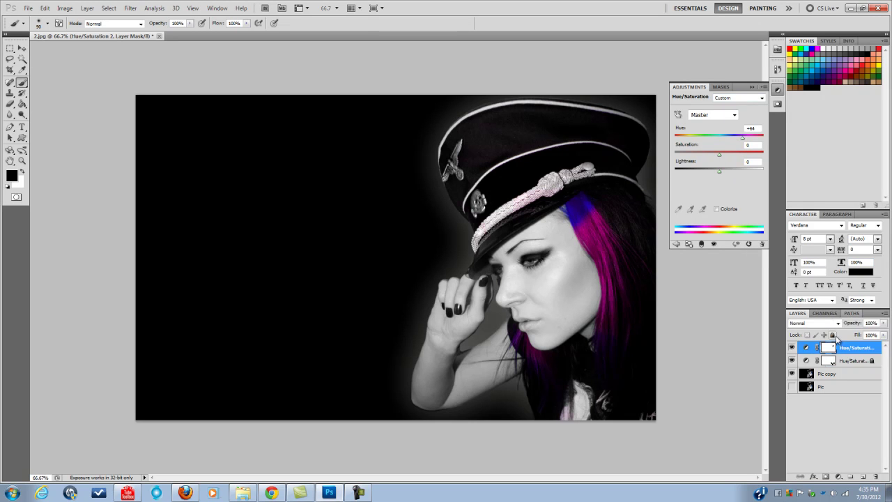
pyautogui.click(840, 477)
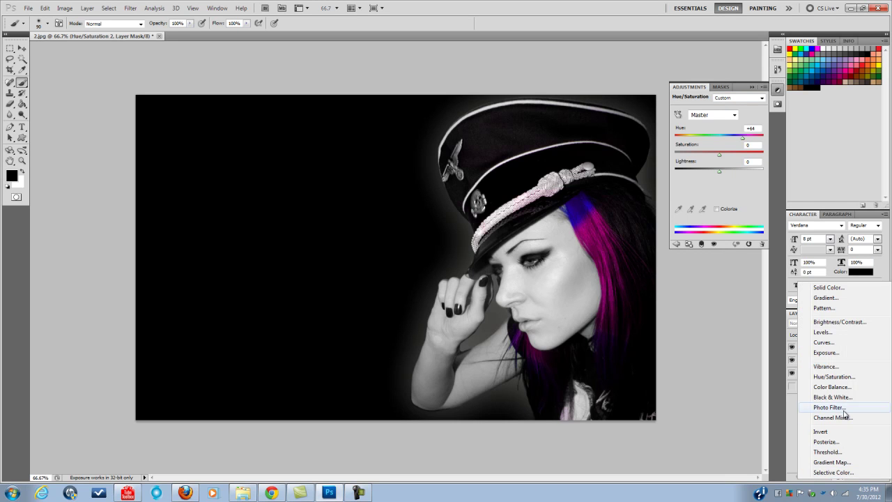
pyautogui.click(832, 377)
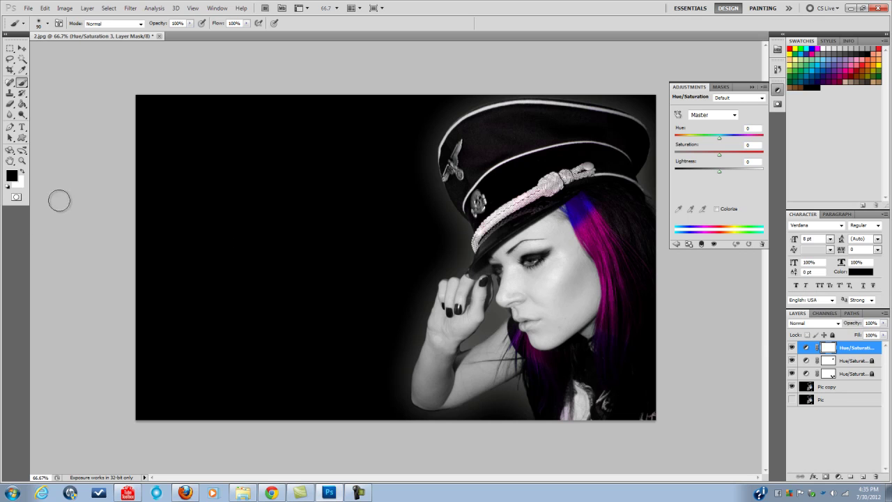
# Set the third Hue/Saturation layer's hue to -40 and mask out the middle section of the hair in black
pyautogui.moveTo(719, 138); pyautogui.dragTo(714, 142)
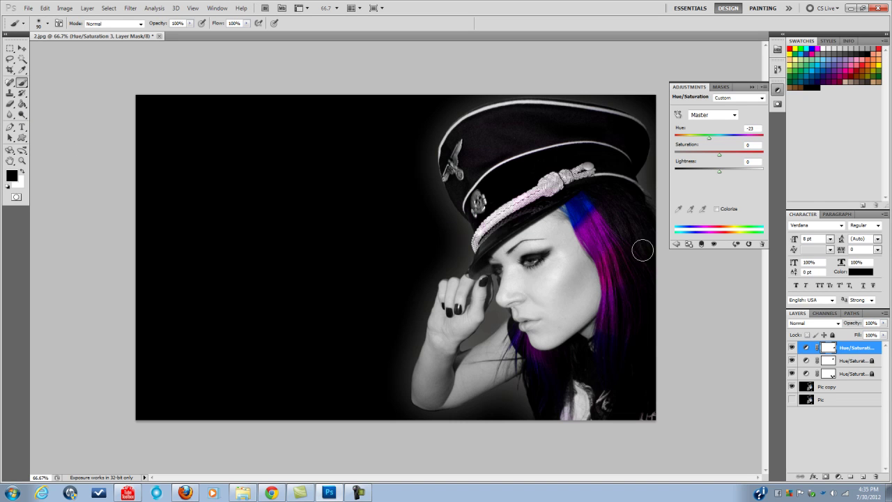
pyautogui.moveTo(708, 137); pyautogui.dragTo(703, 139)
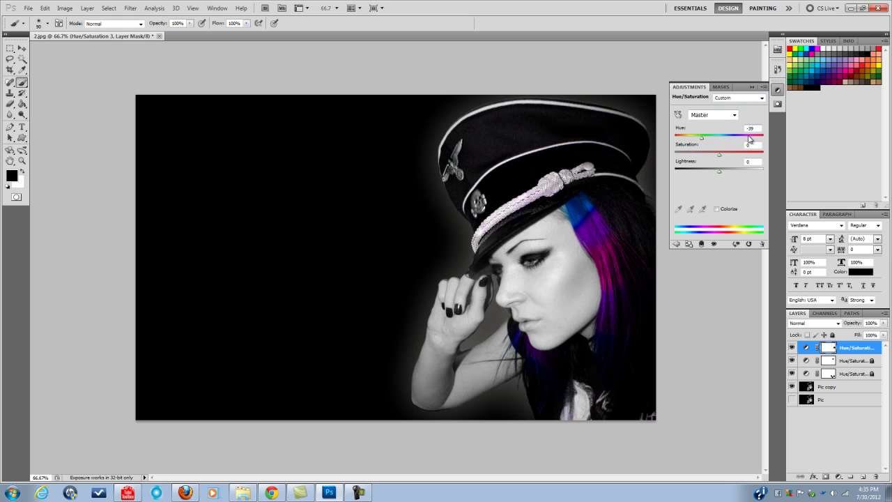
pyautogui.moveTo(702, 139); pyautogui.dragTo(697, 140)
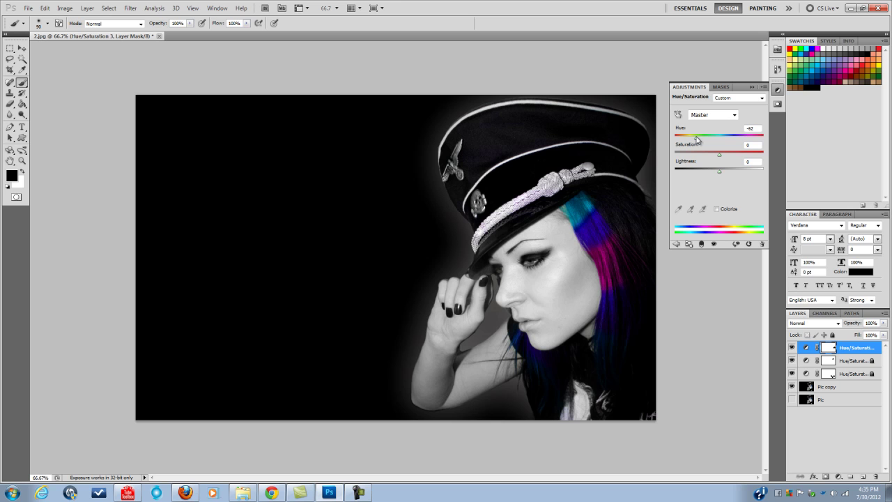
pyautogui.moveTo(697, 139); pyautogui.dragTo(738, 144)
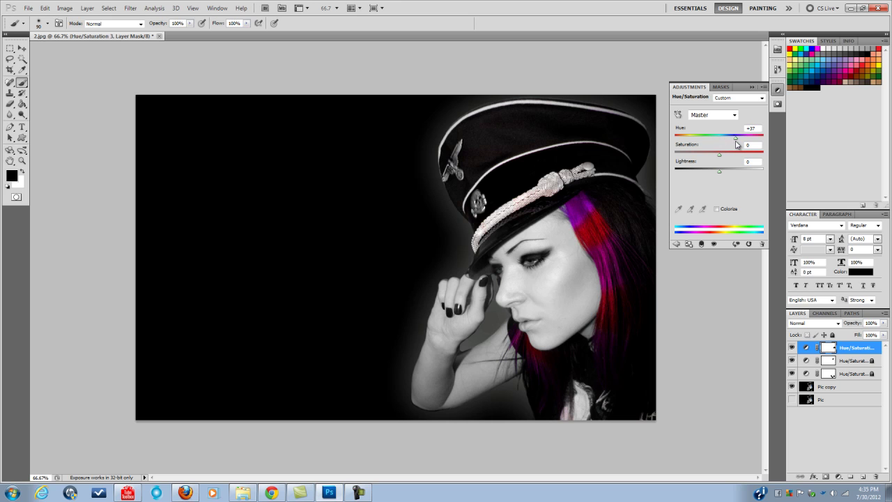
pyautogui.moveTo(721, 143); pyautogui.dragTo(702, 142)
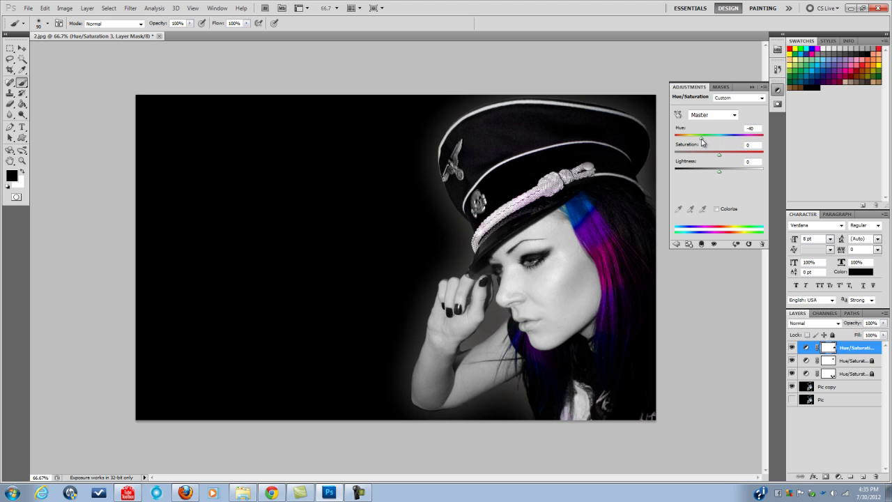
pyautogui.moveTo(580, 269)
pyautogui.mouseDown()
pyautogui.moveTo(592, 247)
pyautogui.moveTo(596, 263)
pyautogui.moveTo(620, 254)
pyautogui.mouseUp()
pyautogui.click(751, 87)
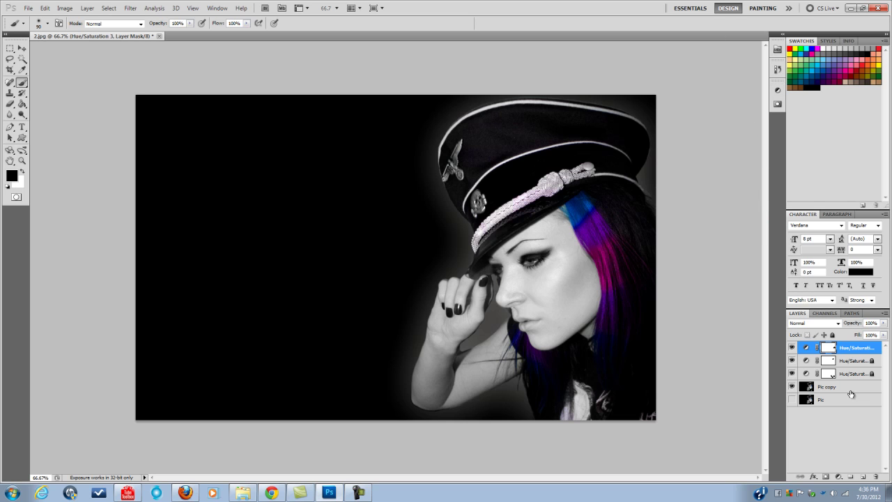
# Unlock the Hue/Saturation 2 and Hue/Saturation 1 layers
pyautogui.click(864, 361)
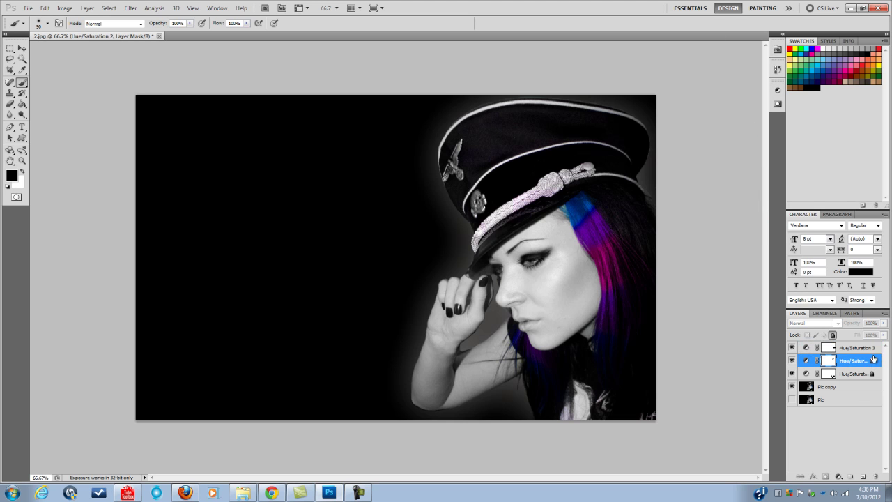
pyautogui.click(872, 363)
pyautogui.press('x')
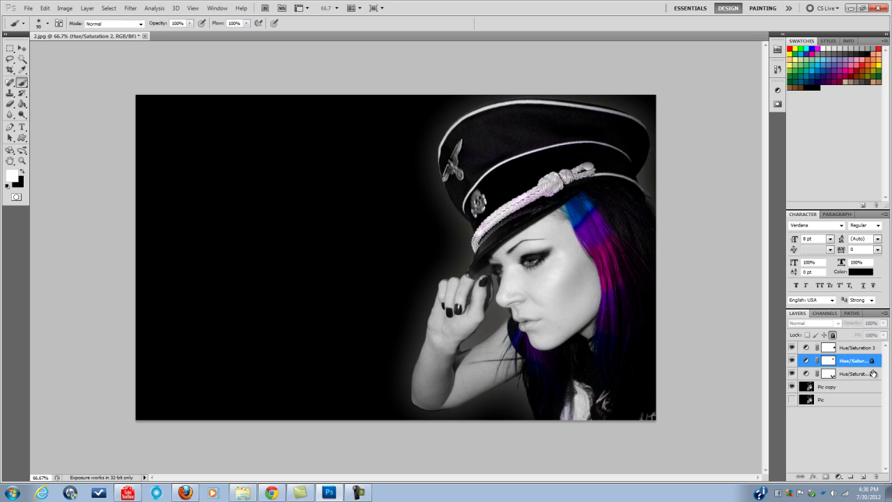
pyautogui.click(833, 335)
pyautogui.click(870, 377)
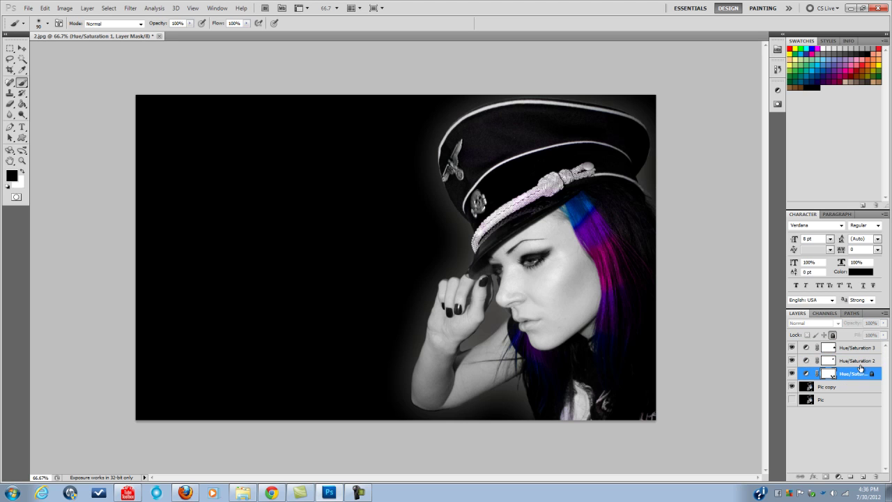
pyautogui.click(832, 336)
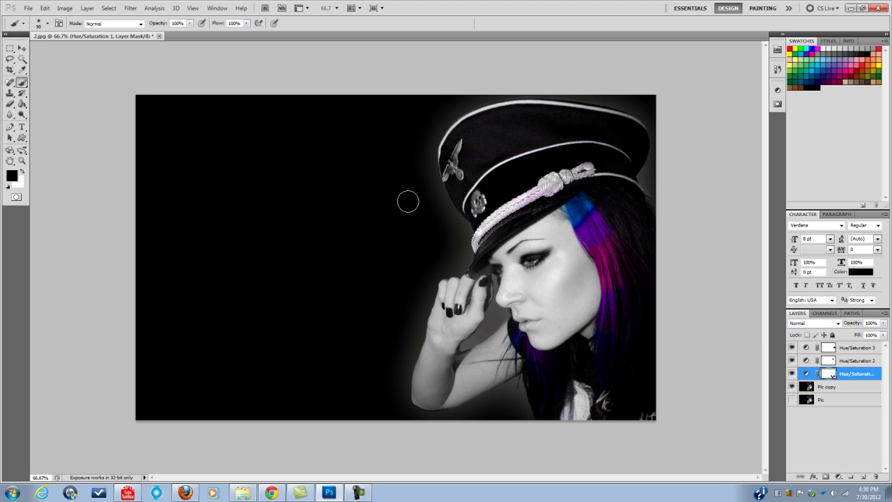
# Merge the visible layers and rename the merged layer Pics
pyautogui.click(130, 9)
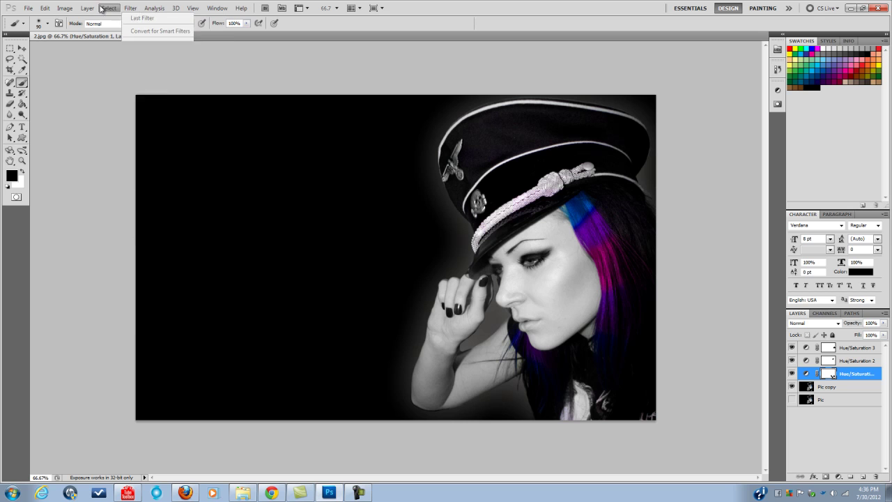
pyautogui.moveTo(87, 10)
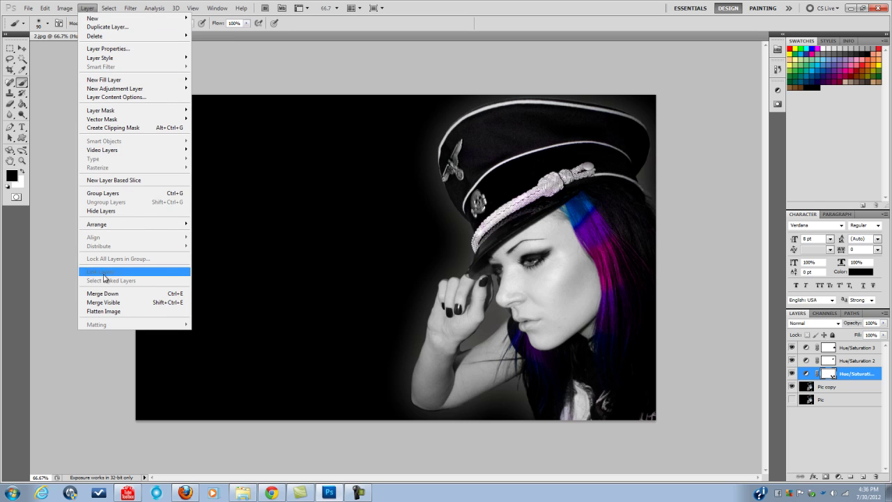
pyautogui.click(108, 303)
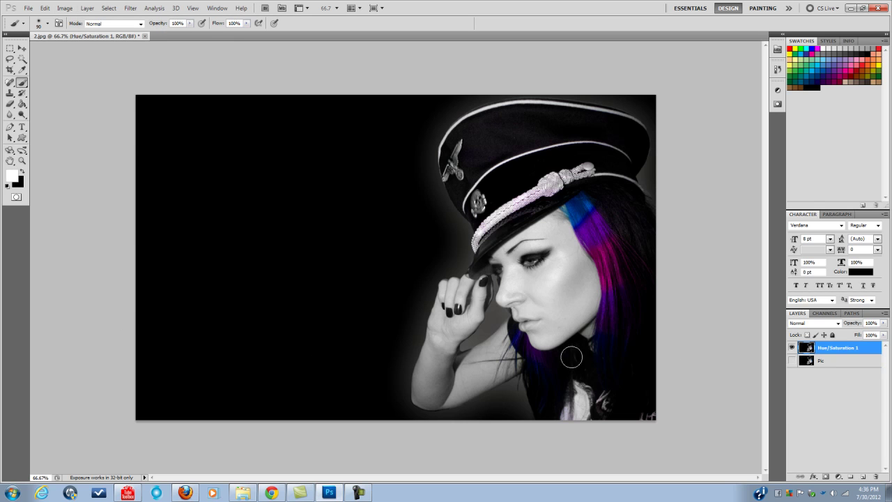
pyautogui.doubleClick(839, 349)
pyautogui.write('Pics')
pyautogui.press('Return')
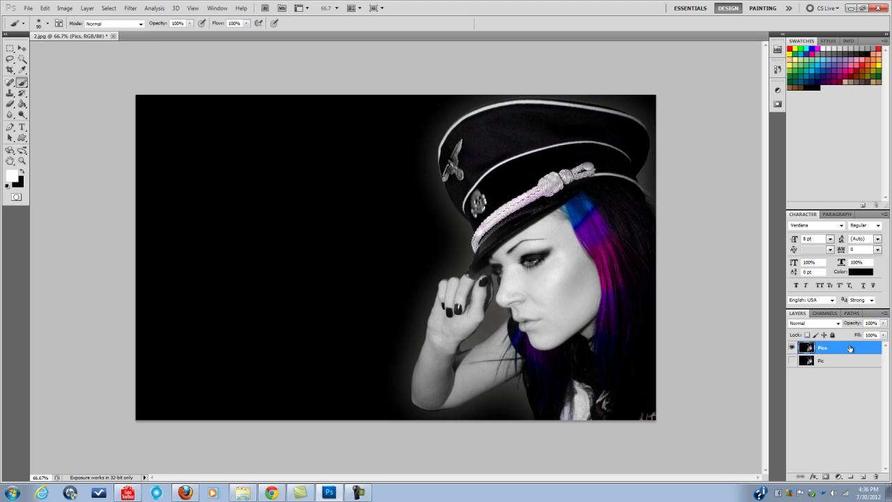
# Add a Levels adjustment layer above Pics, set its black input level to 25, and mask the effect off the woman in black
pyautogui.click(838, 479)
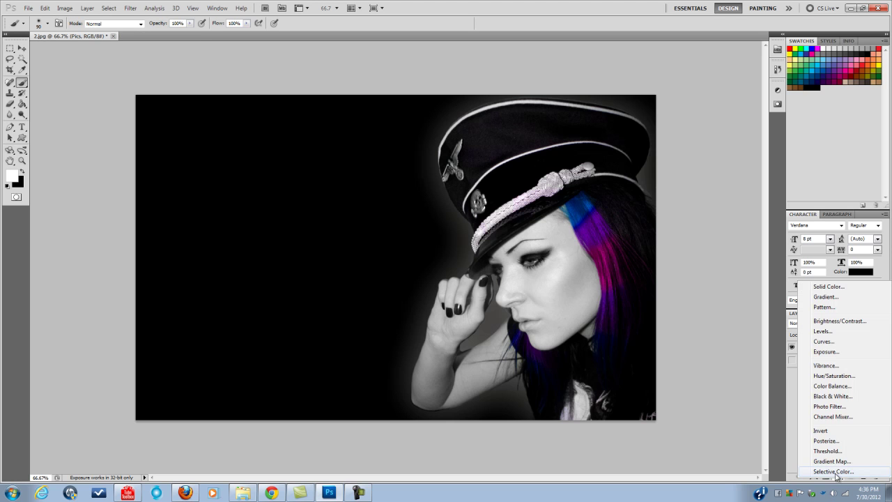
pyautogui.click(822, 332)
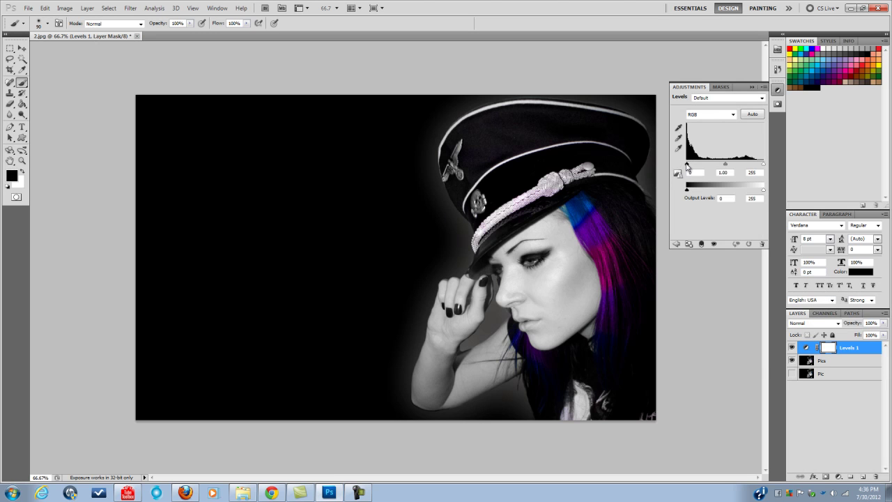
pyautogui.moveTo(687, 164); pyautogui.dragTo(692, 167)
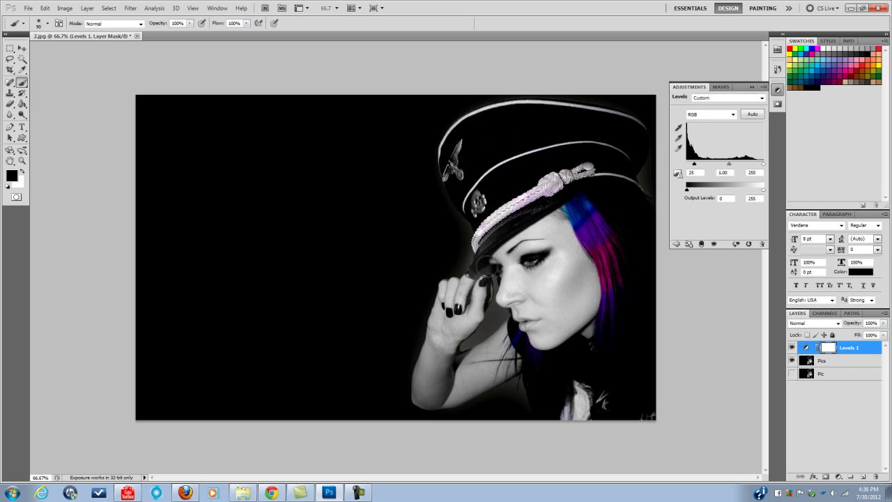
pyautogui.moveTo(562, 246)
pyautogui.mouseDown()
pyautogui.moveTo(585, 308)
pyautogui.moveTo(547, 341)
pyautogui.moveTo(523, 304)
pyautogui.moveTo(506, 298)
pyautogui.moveTo(513, 278)
pyautogui.moveTo(524, 287)
pyautogui.moveTo(518, 251)
pyautogui.moveTo(535, 262)
pyautogui.moveTo(536, 248)
pyautogui.moveTo(558, 267)
pyautogui.moveTo(553, 223)
pyautogui.moveTo(589, 189)
pyautogui.moveTo(642, 192)
pyautogui.moveTo(591, 205)
pyautogui.moveTo(575, 236)
pyautogui.moveTo(607, 211)
pyautogui.moveTo(653, 215)
pyautogui.moveTo(599, 230)
pyautogui.moveTo(638, 240)
pyautogui.moveTo(578, 245)
pyautogui.moveTo(674, 257)
pyautogui.moveTo(626, 253)
pyautogui.moveTo(665, 234)
pyautogui.moveTo(568, 280)
pyautogui.moveTo(655, 282)
pyautogui.moveTo(600, 310)
pyautogui.moveTo(638, 364)
pyautogui.moveTo(606, 375)
pyautogui.moveTo(627, 410)
pyautogui.moveTo(543, 416)
pyautogui.moveTo(521, 378)
pyautogui.moveTo(514, 355)
pyautogui.moveTo(562, 379)
pyautogui.moveTo(543, 365)
pyautogui.moveTo(589, 341)
pyautogui.moveTo(569, 396)
pyautogui.moveTo(594, 386)
pyautogui.moveTo(561, 401)
pyautogui.moveTo(531, 386)
pyautogui.moveTo(535, 404)
pyautogui.moveTo(503, 387)
pyautogui.moveTo(433, 400)
pyautogui.moveTo(418, 383)
pyautogui.moveTo(443, 293)
pyautogui.moveTo(549, 207)
pyautogui.mouseUp()
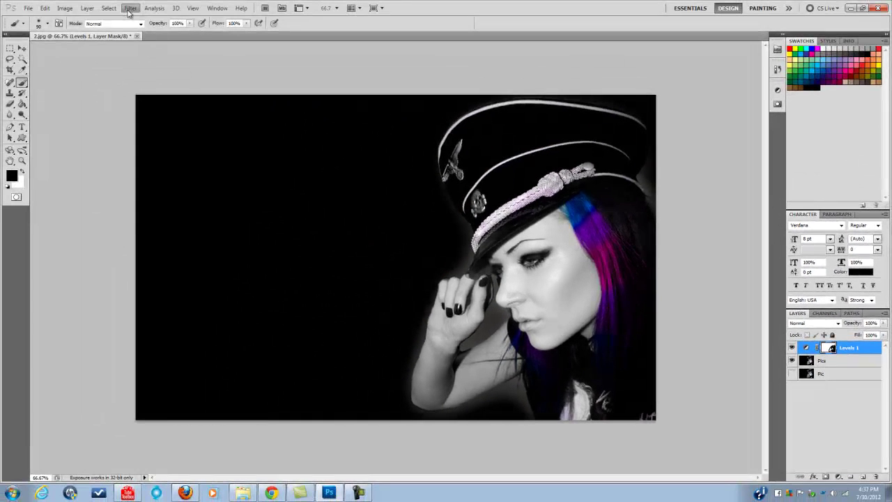
# Merge the visible layers and duplicate the merged Levels 1 layer
pyautogui.click(129, 8)
pyautogui.moveTo(87, 8)
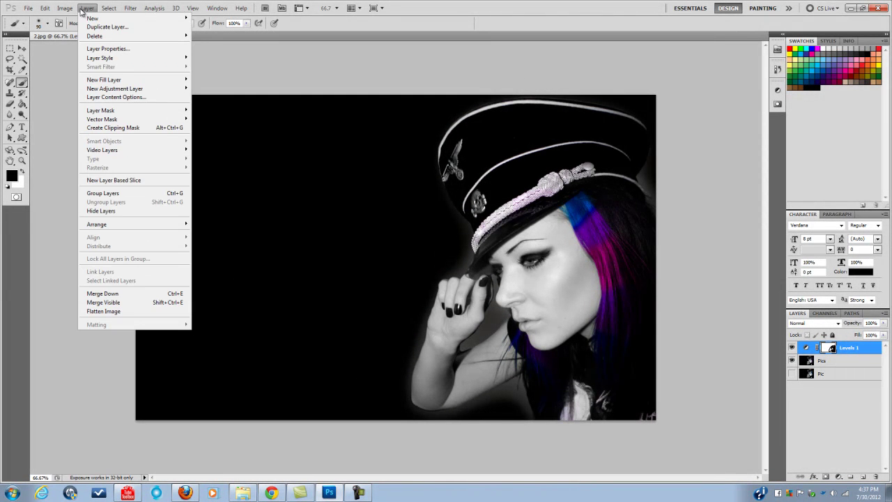
pyautogui.click(99, 303)
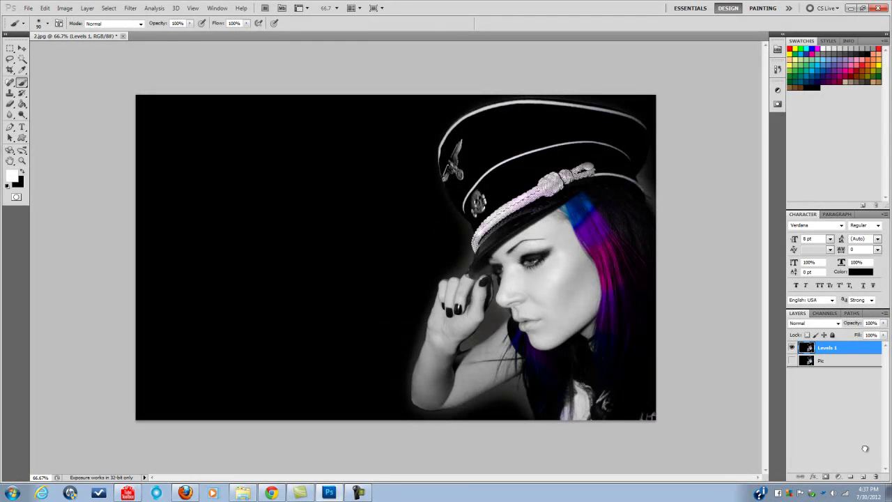
pyautogui.moveTo(863, 475); pyautogui.dragTo(864, 476)
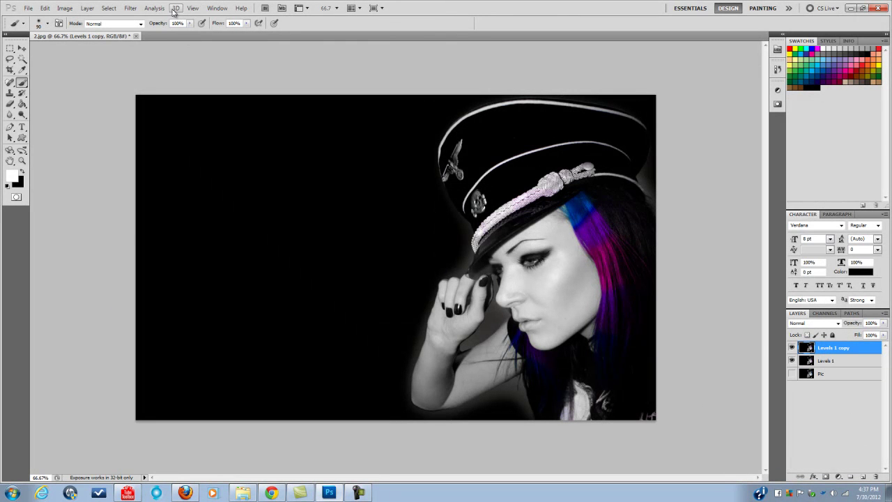
# Apply a High Pass filter with a 2.5 pixel radius to the duplicated layer
pyautogui.click(138, 11)
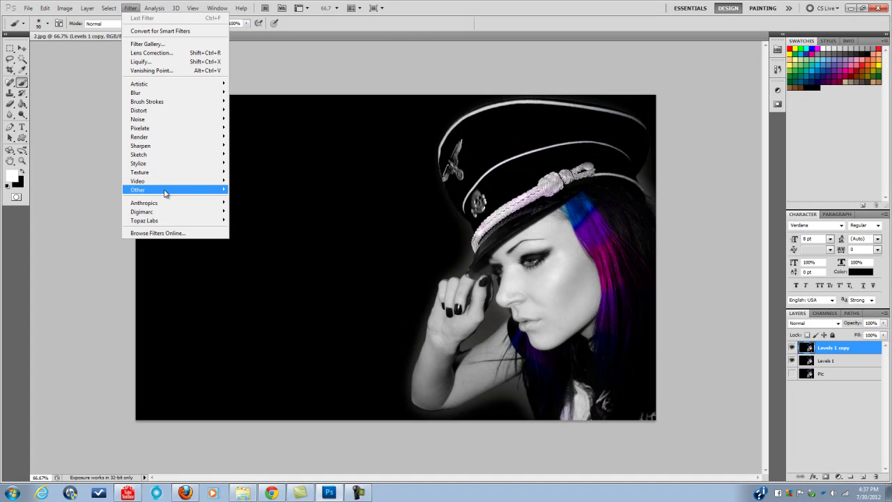
pyautogui.moveTo(165, 193)
pyautogui.click(250, 198)
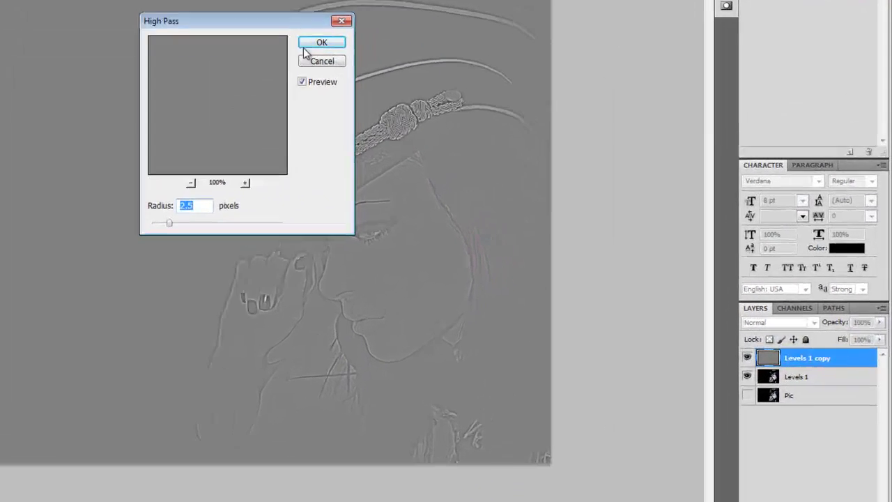
pyautogui.click(462, 112)
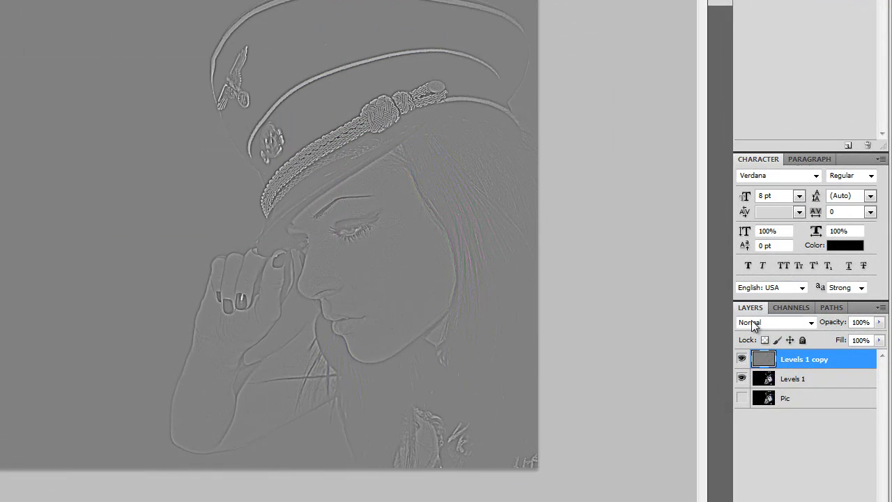
# Set the High Pass layer's blend mode to Vivid Light and its opacity to 50%
pyautogui.click(807, 323)
pyautogui.click(755, 299)
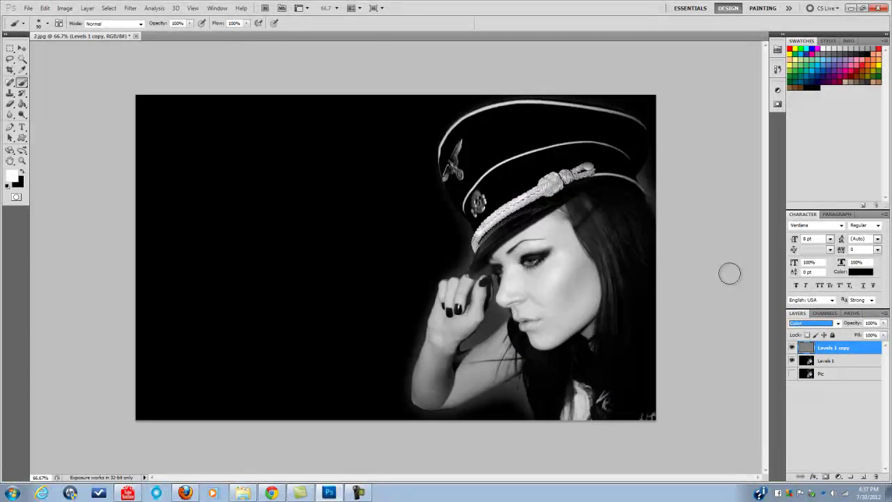
pyautogui.press('Up')
pyautogui.press('Up')
pyautogui.press('Up')
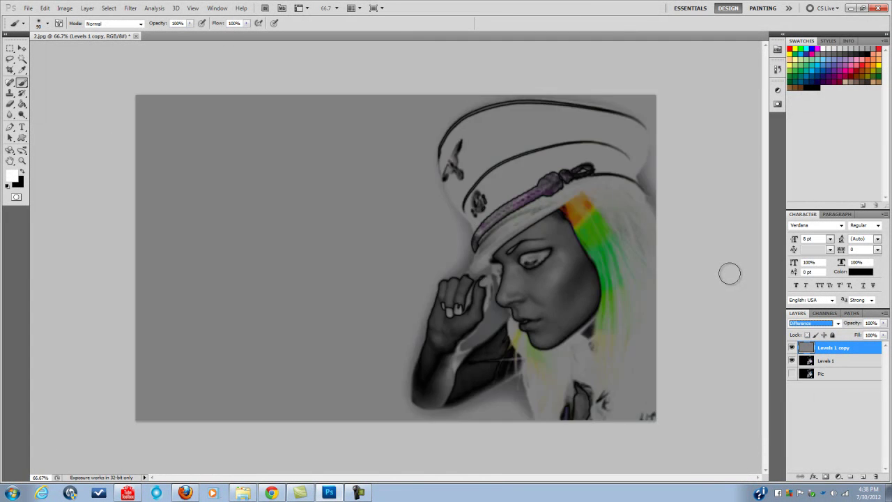
pyautogui.press('Up')
pyautogui.press('Up')
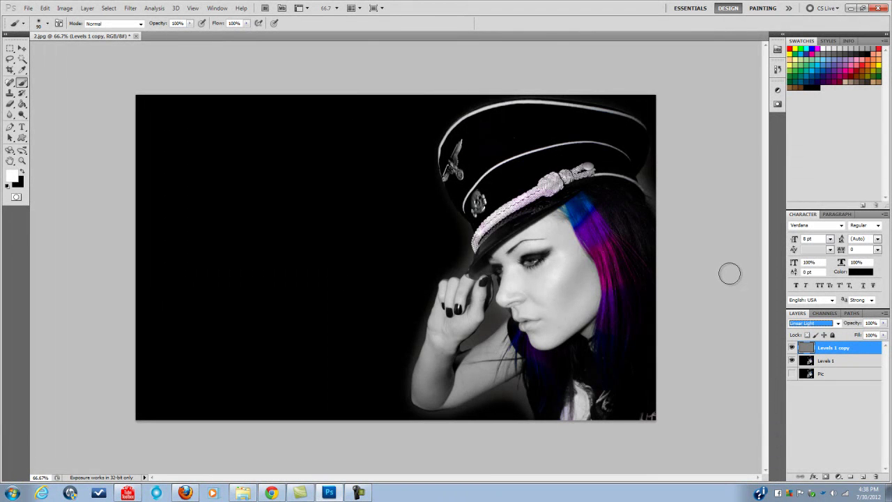
pyautogui.press('Up')
pyautogui.press('Down')
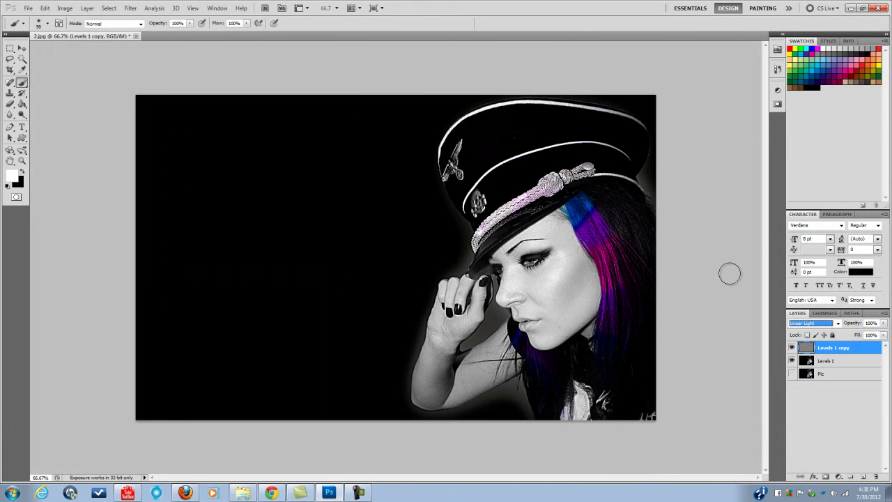
pyautogui.press('Up')
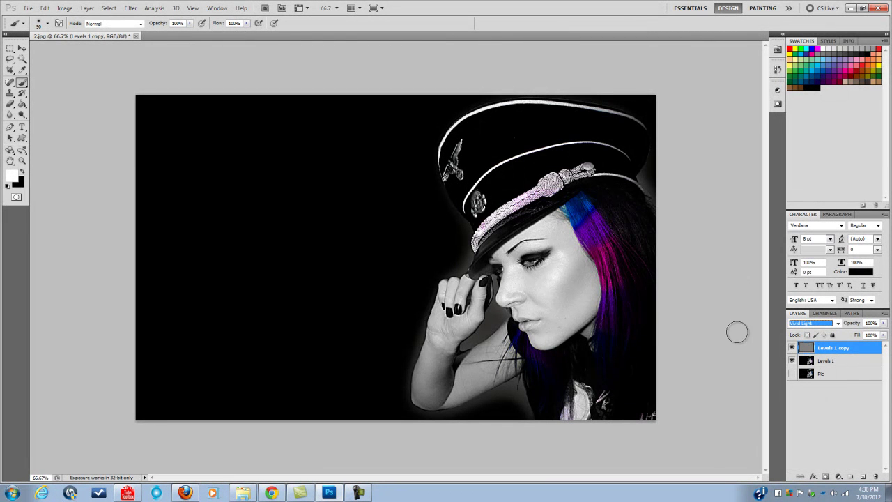
pyautogui.click(884, 323)
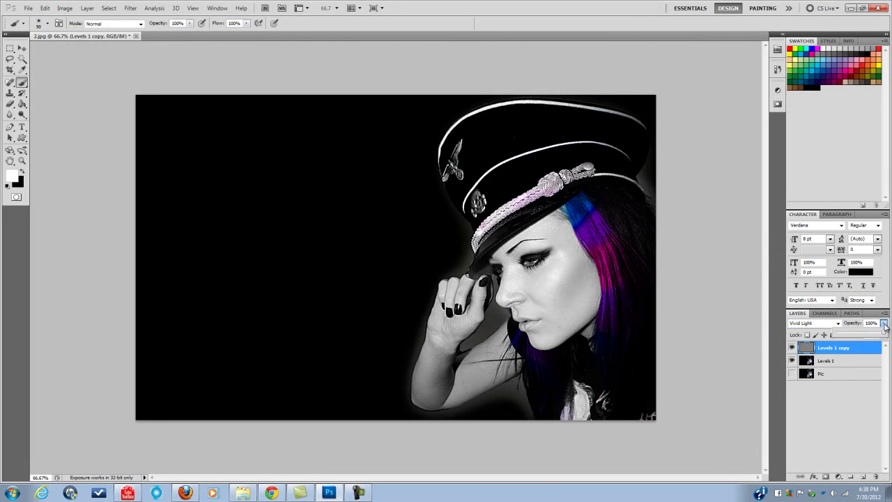
pyautogui.moveTo(871, 335); pyautogui.dragTo(867, 335)
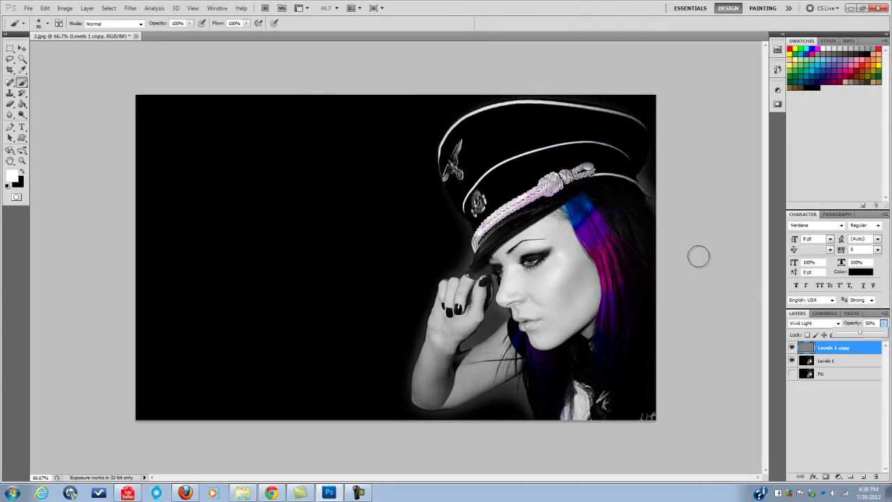
pyautogui.hotkey('ctrl', '-')
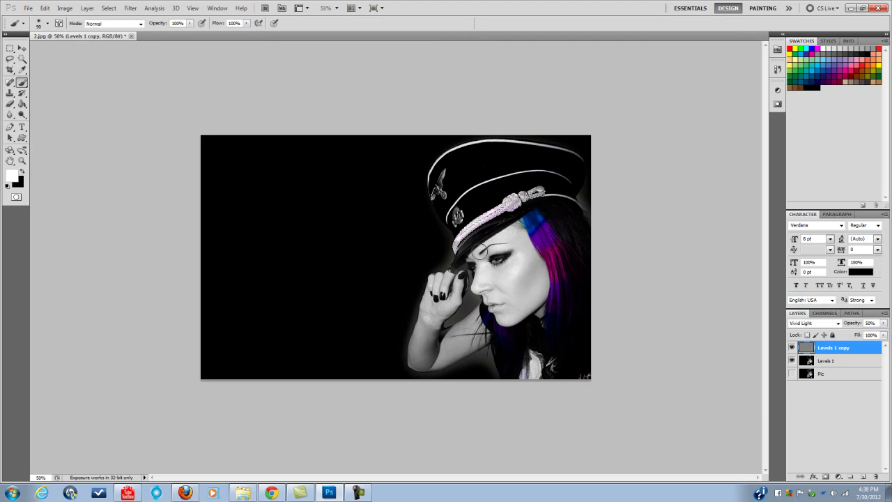
pyautogui.click(24, 173)
pyautogui.click(22, 115)
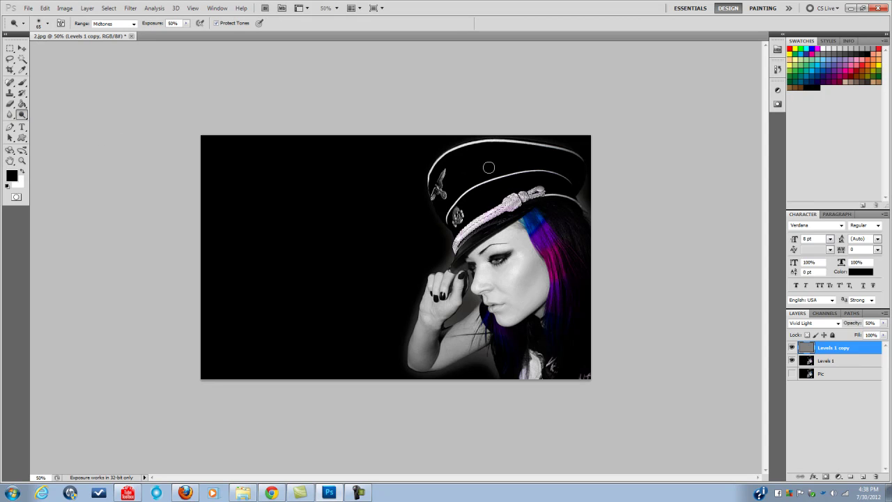
# Select the Levels 1 layer and merge the visible layers into it
pyautogui.click(826, 361)
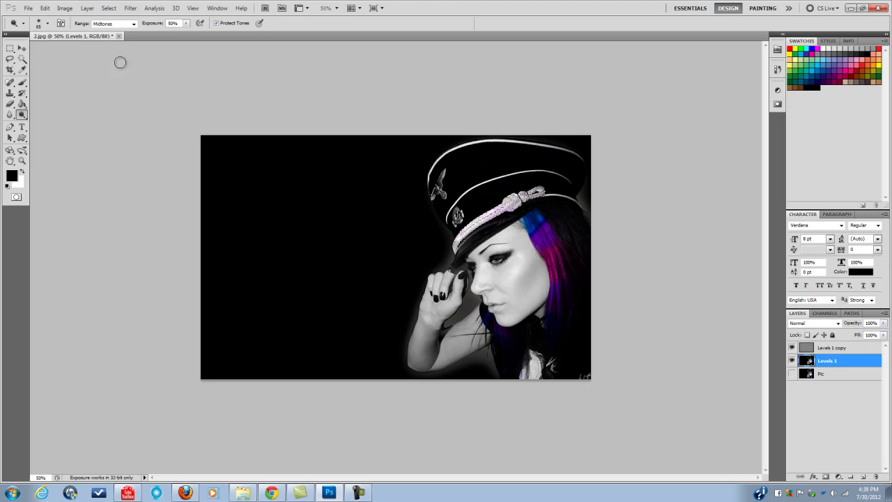
pyautogui.click(21, 82)
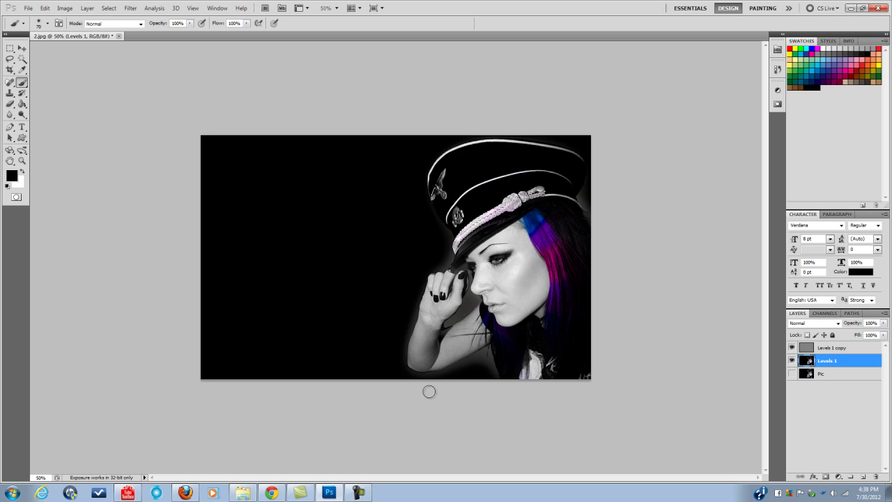
pyautogui.click(21, 49)
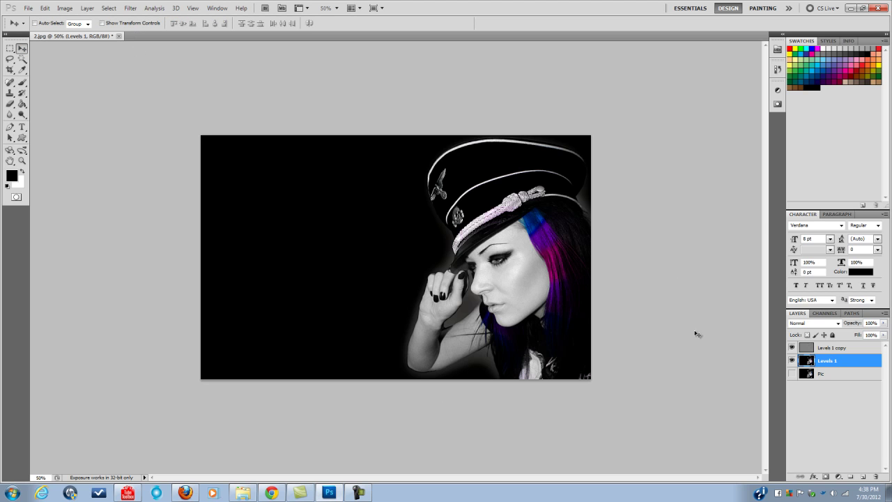
pyautogui.click(86, 8)
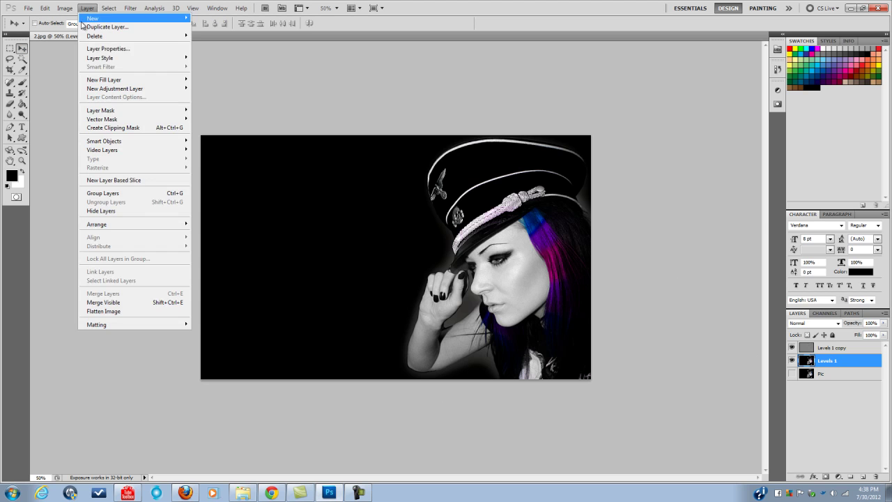
pyautogui.click(102, 304)
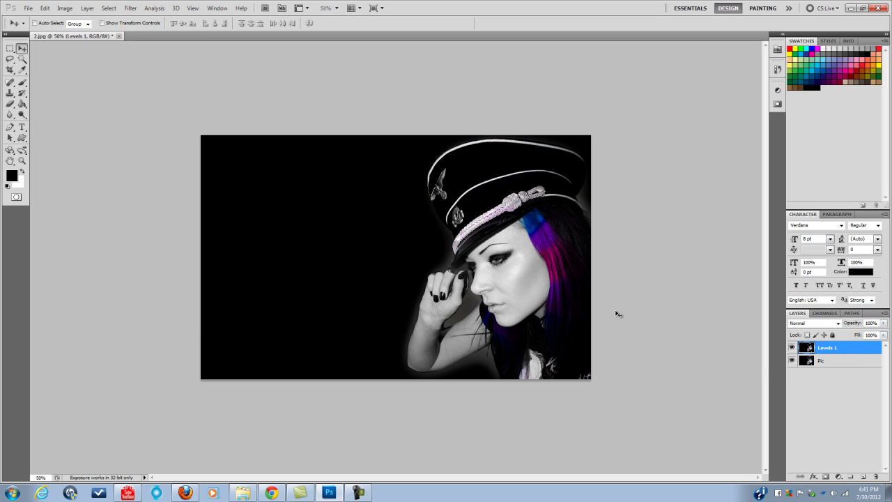